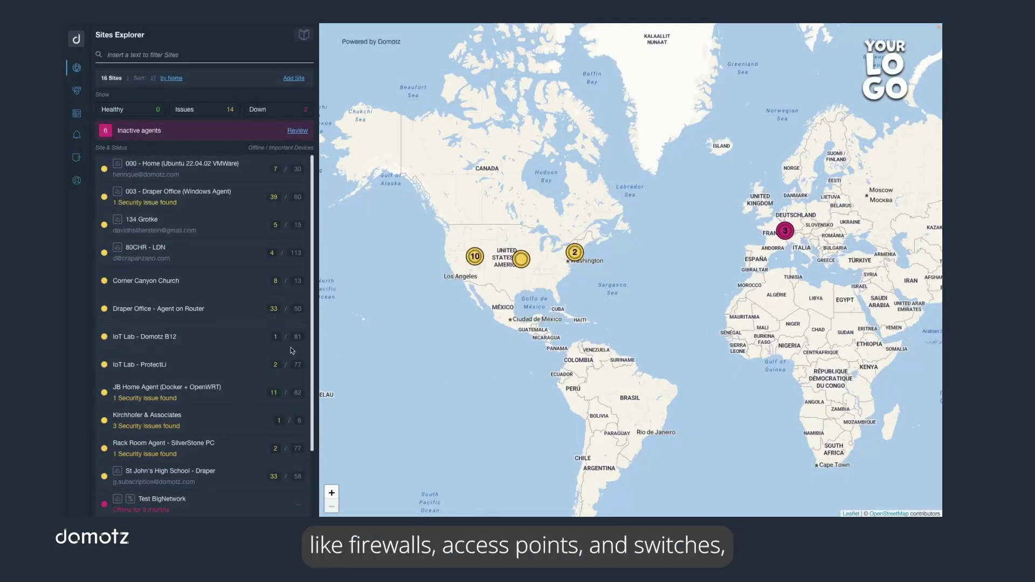
Open the IoT Lab - Domotz B12 site from the Sites Explorer list
left_click(152, 338)
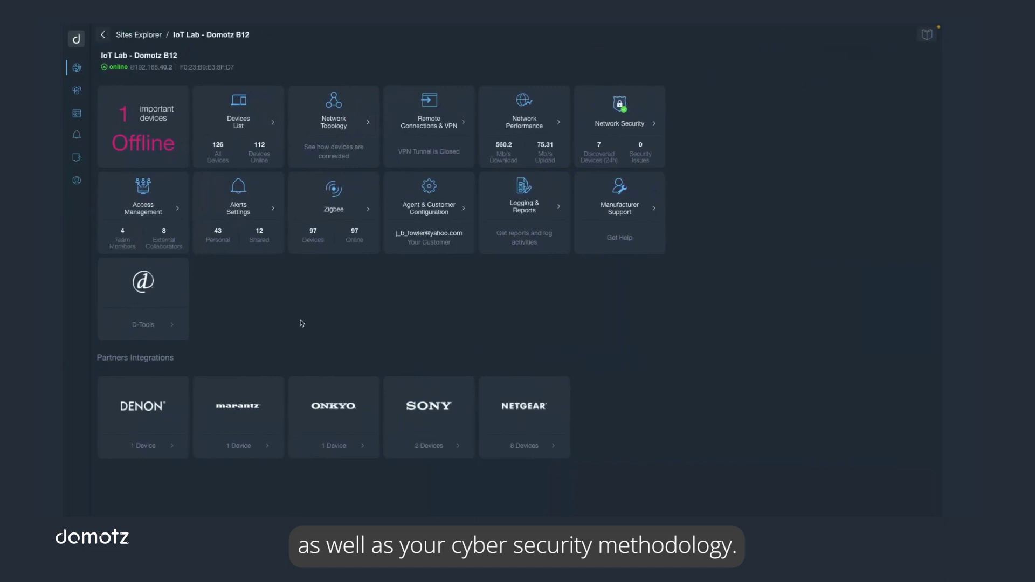
Load the Network Topology map and show Node info for the Netgear-M4250-1 switch
left_click(339, 107)
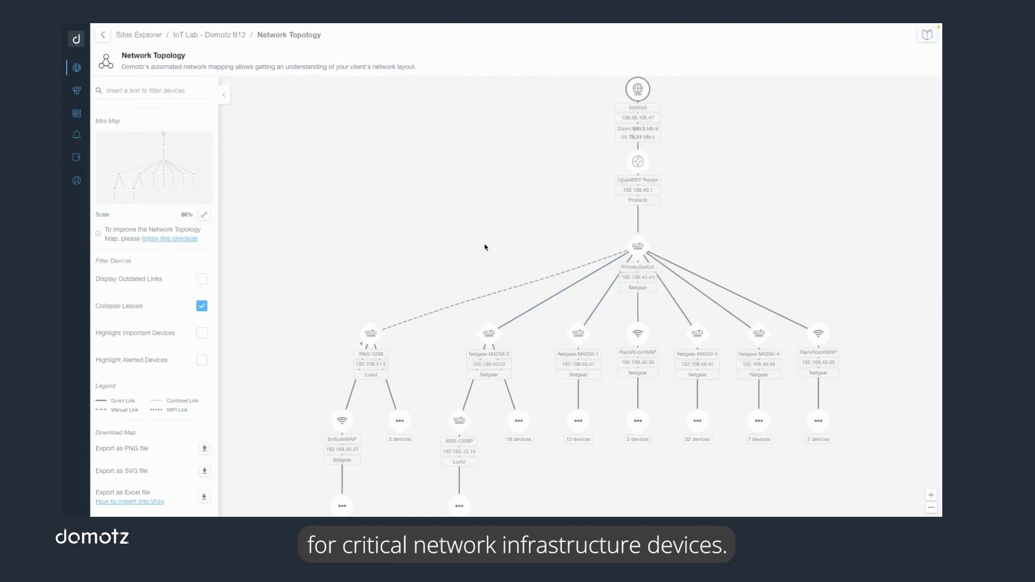
left_click(578, 337)
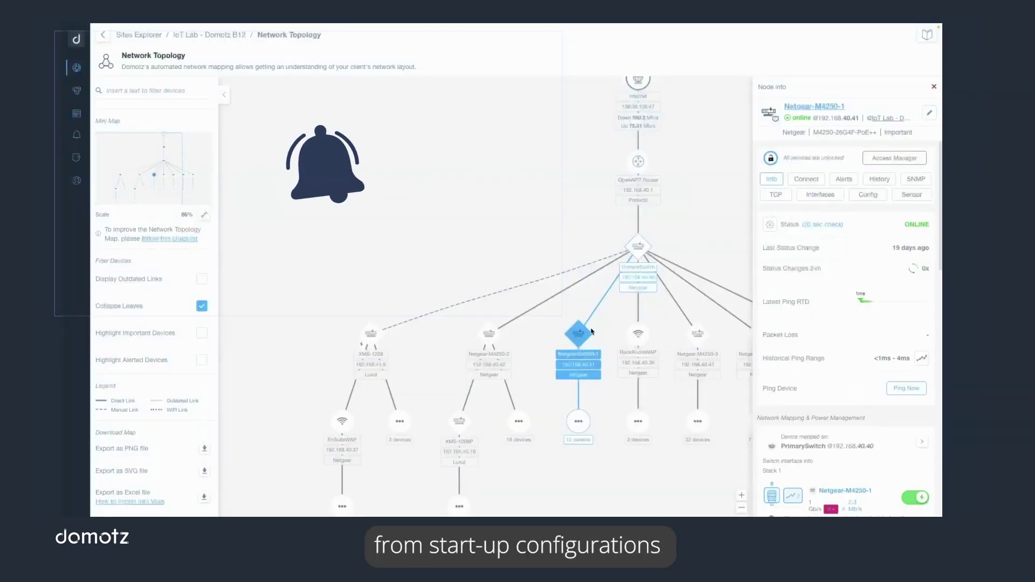
Review the Netgear-M4250-1 backup list in Node info, then open its Device Details page
left_click(869, 196)
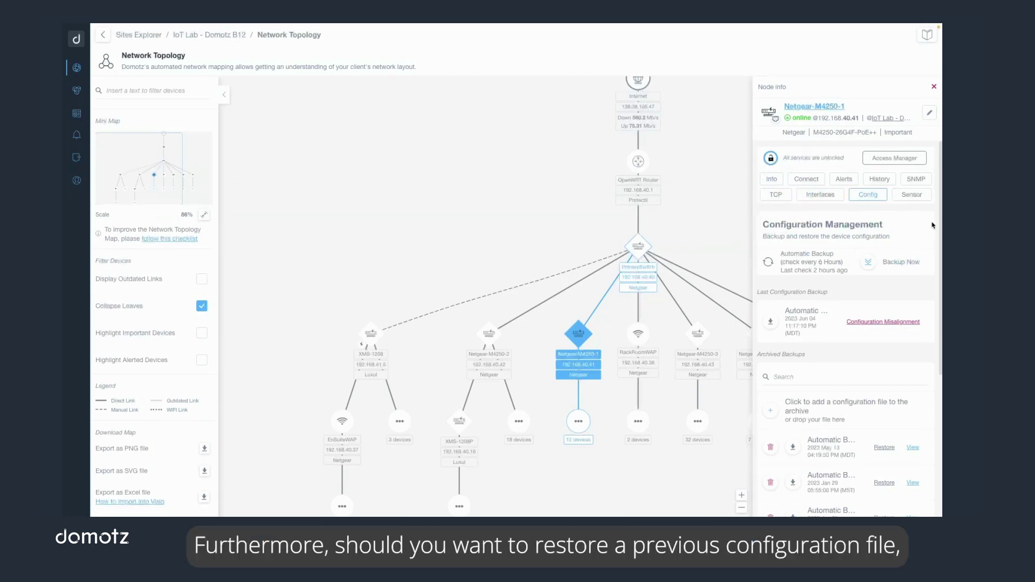
scroll(912, 336, "down", 5)
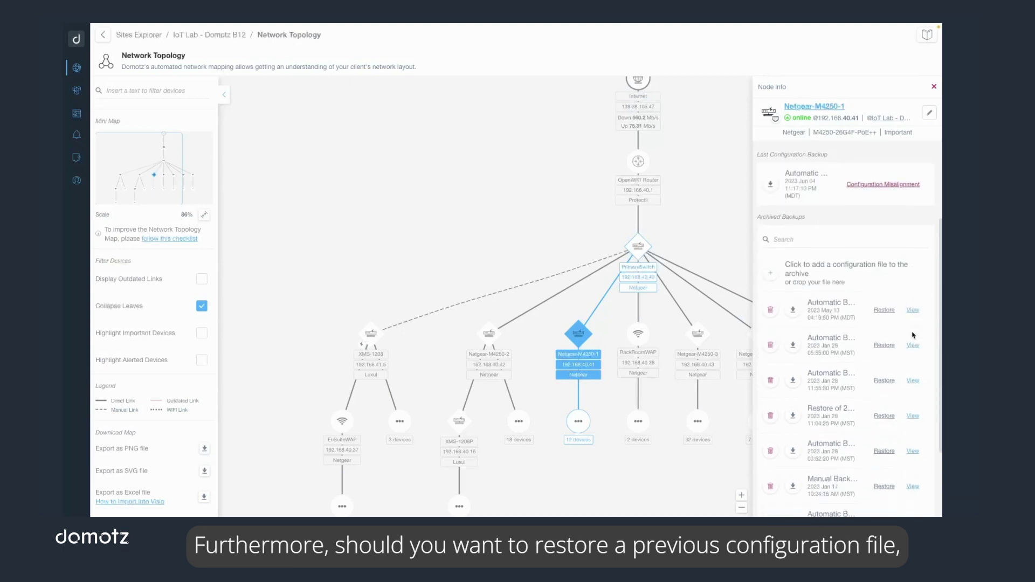
scroll(913, 335, "up", 5)
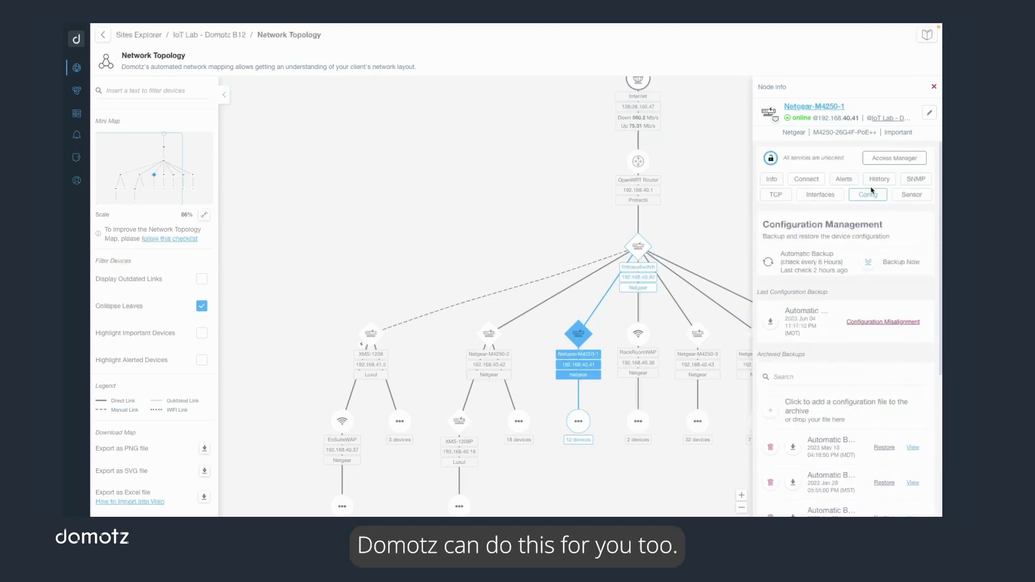
left_click(827, 107)
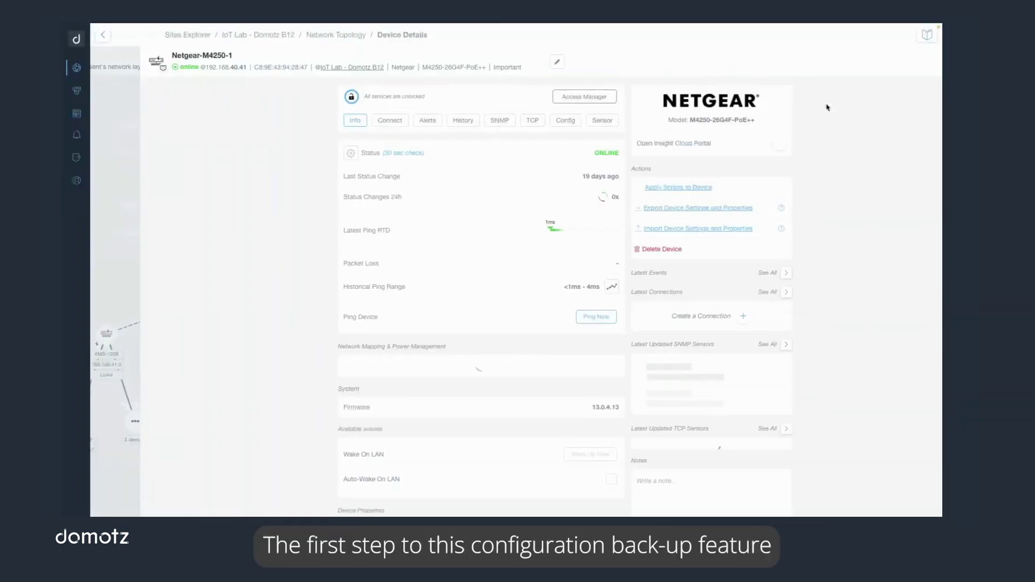
left_click(541, 98)
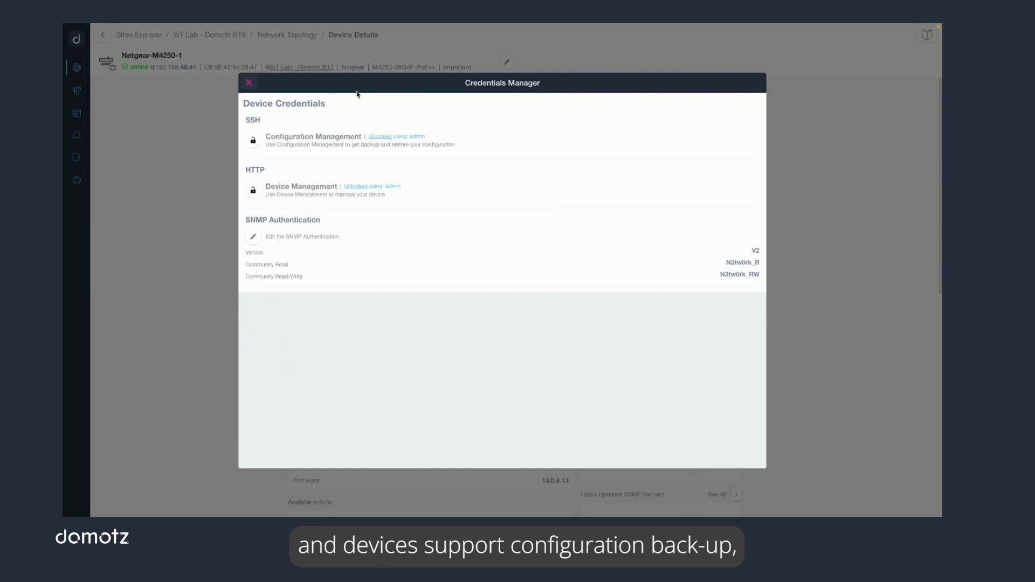
left_click(249, 84)
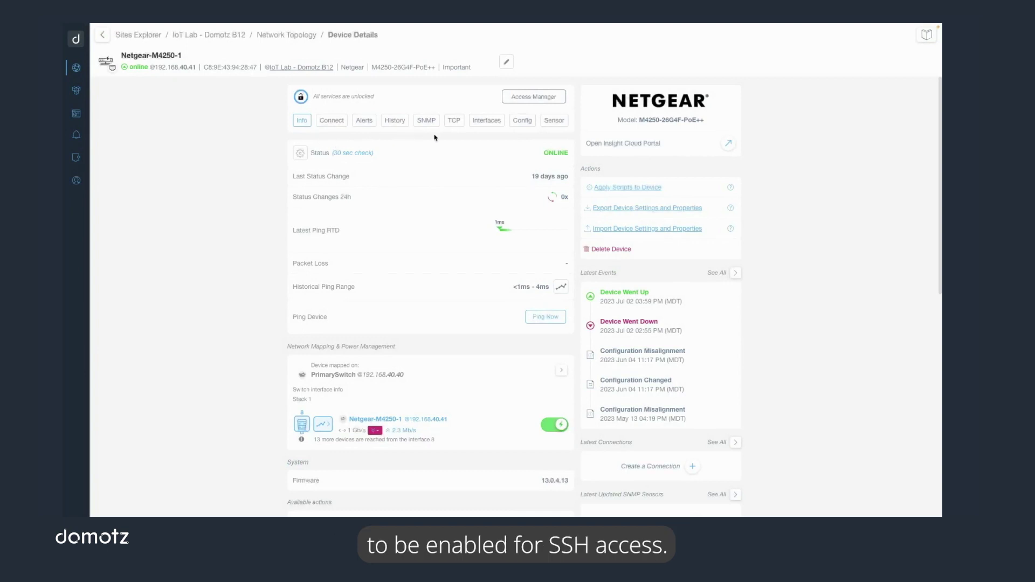
Show the switch's Configuration Management with its last and archived backups
left_click(535, 123)
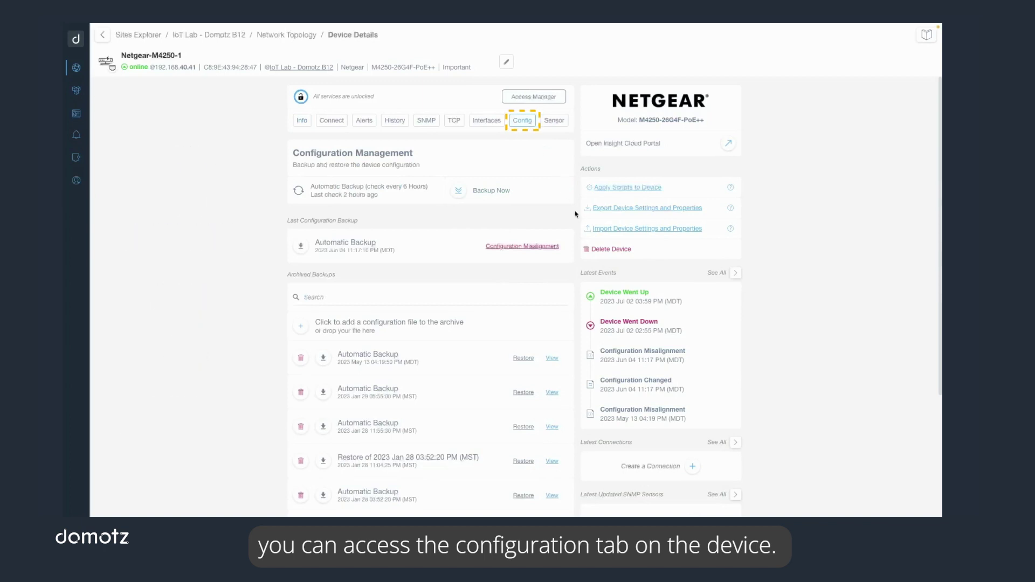
scroll(575, 215, "down", 1)
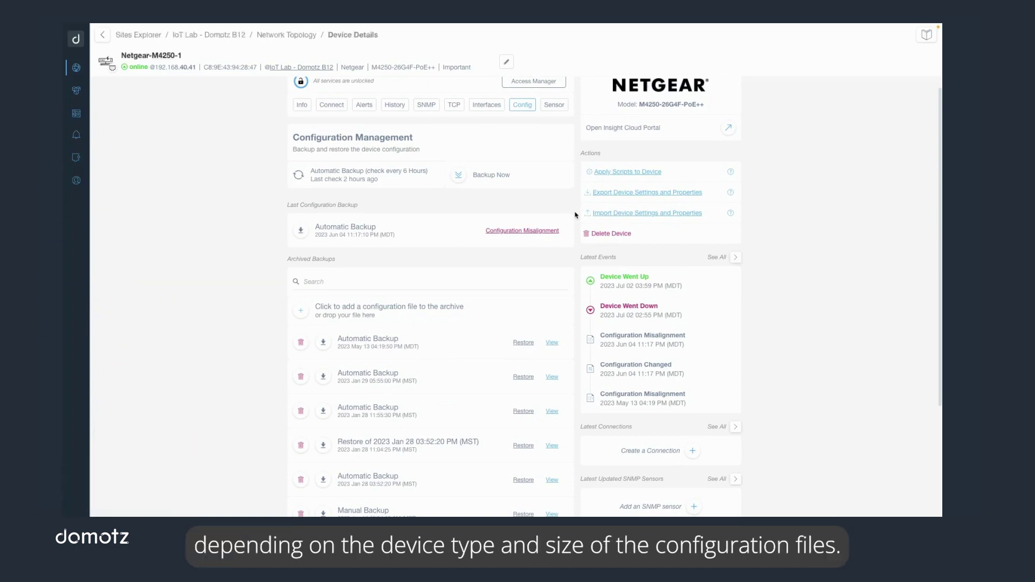
Run a manual configuration backup of the switch named 'Manual Backup in July'
left_click(463, 191)
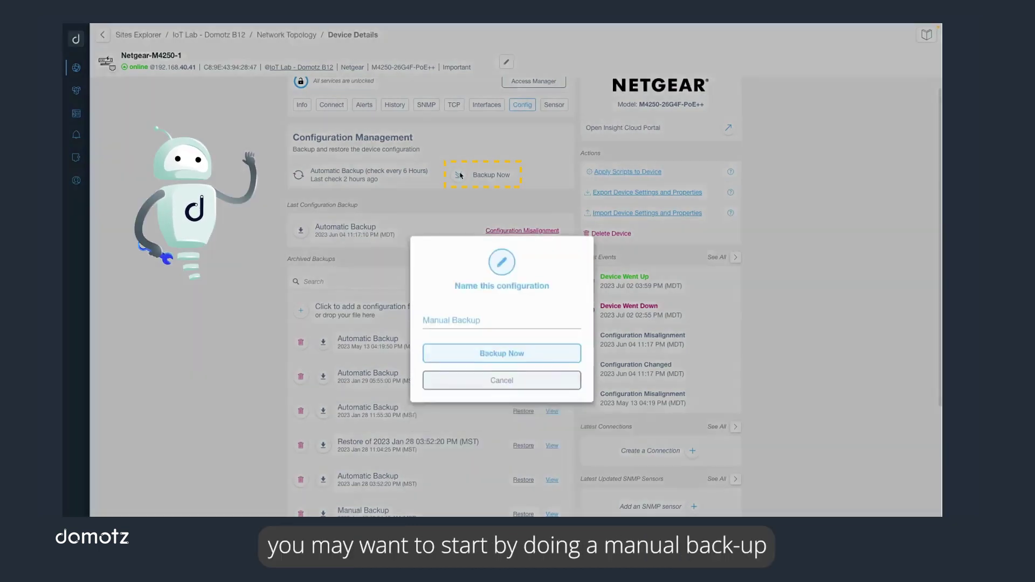
left_click(491, 272)
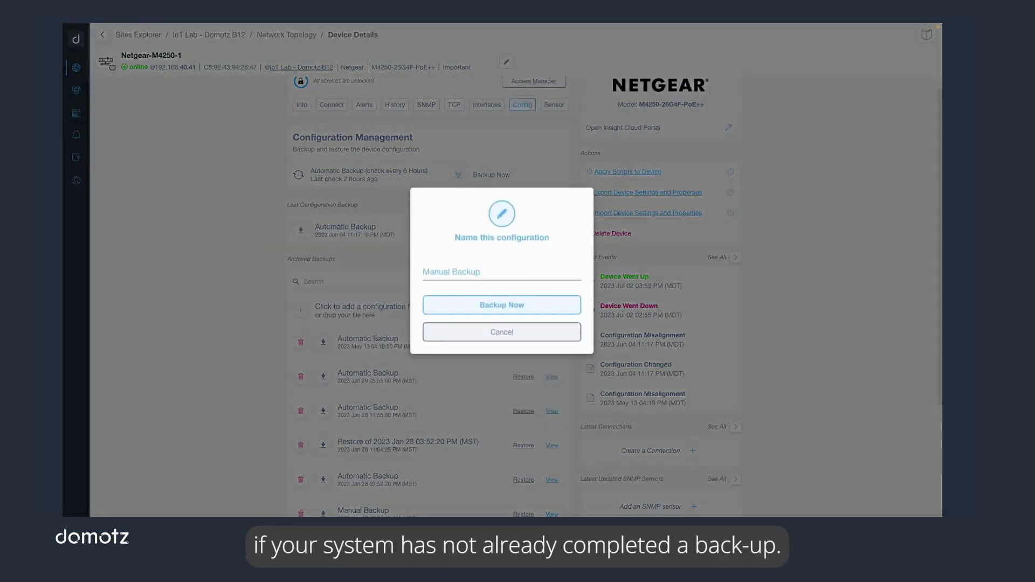
type("on")
key("BackSpace")
type("in July")
left_click(510, 304)
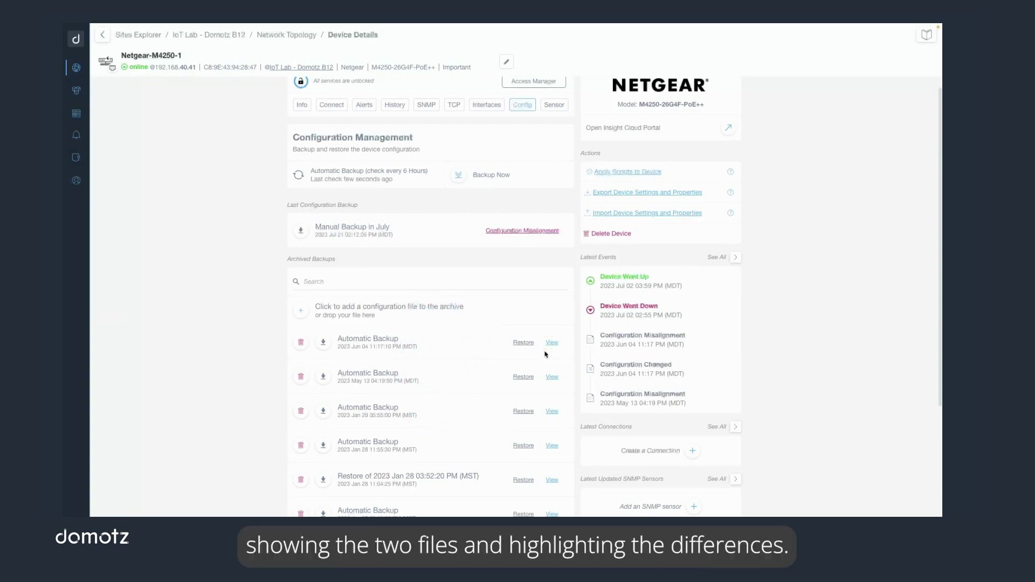
Diff the Jun 04 automatic backup against the May 13 automatic backup, then close the comparison
left_click(553, 344)
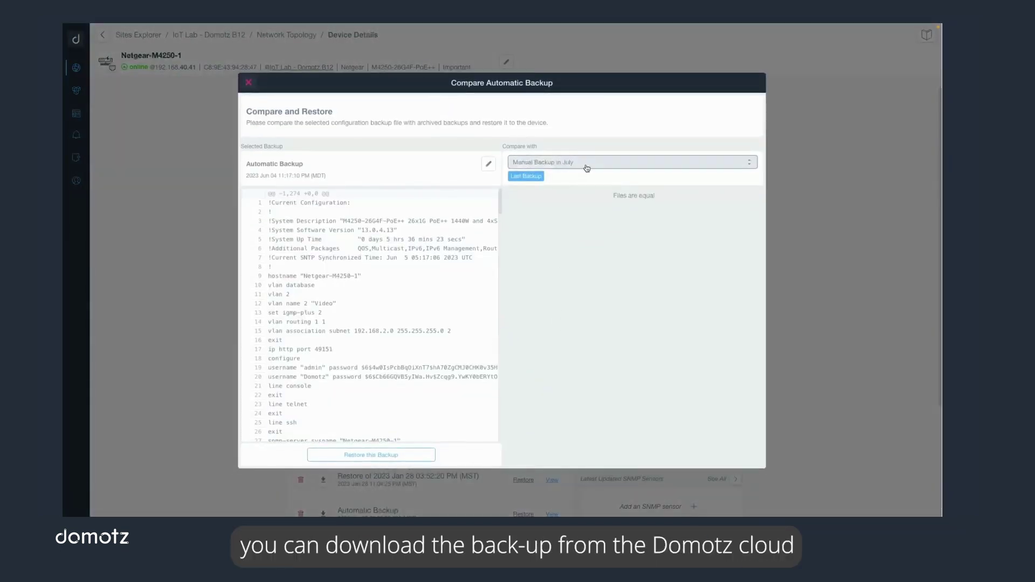
left_click(585, 164)
left_click(571, 236)
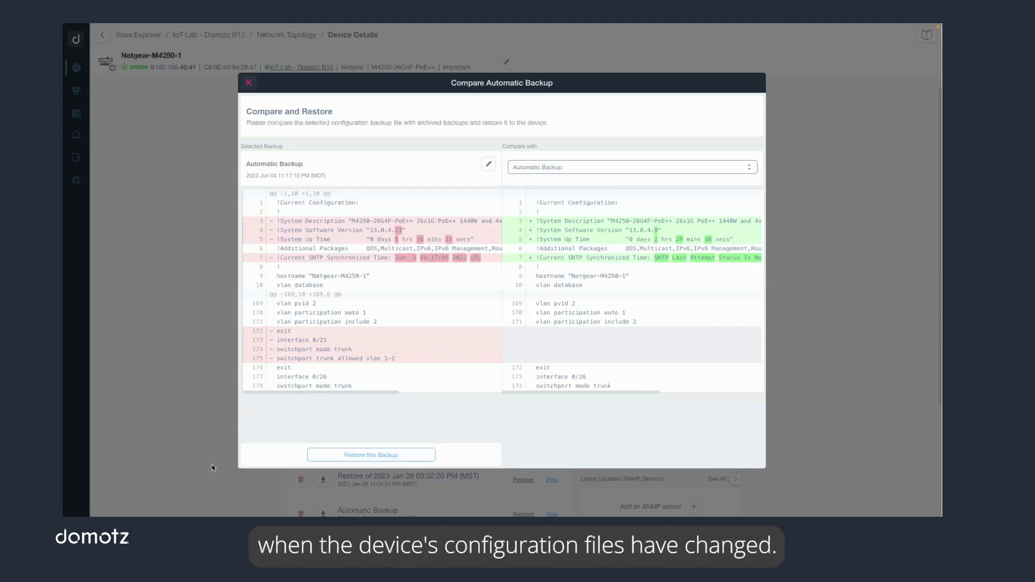
left_click(249, 82)
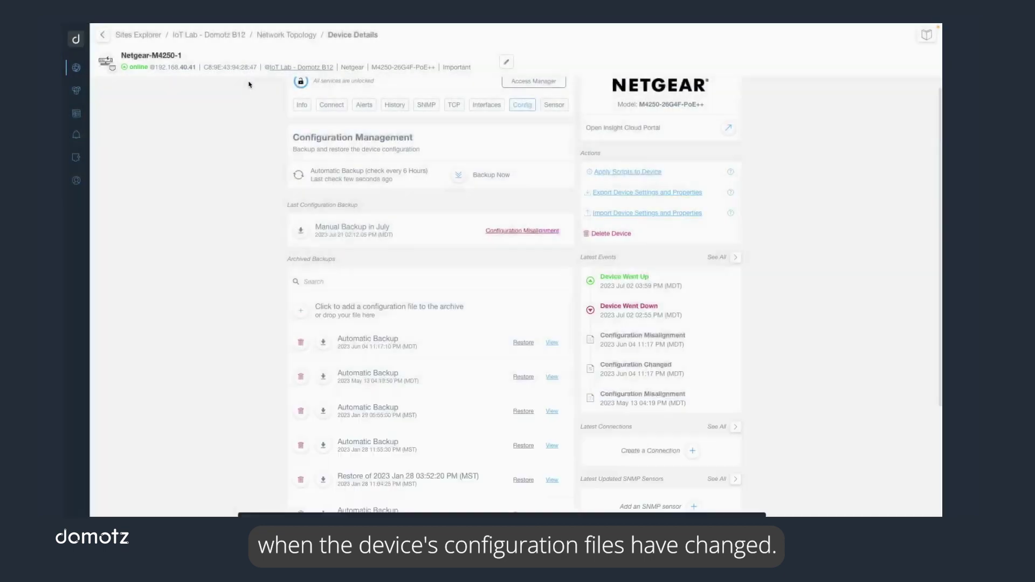
Open the switch's alert settings and review the personal and shared alert options
left_click(367, 108)
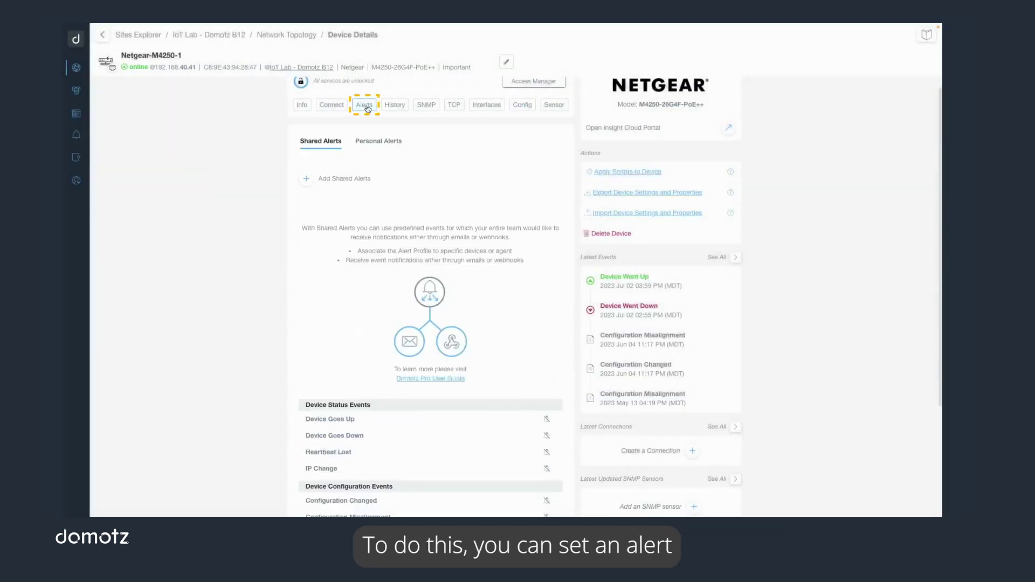
left_click(373, 143)
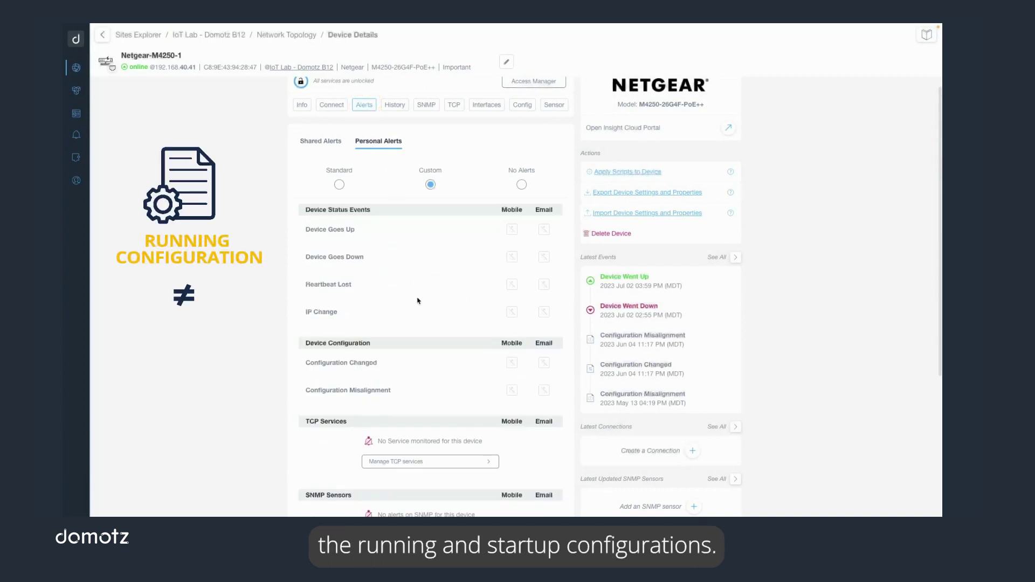
scroll(377, 291, "down", 2)
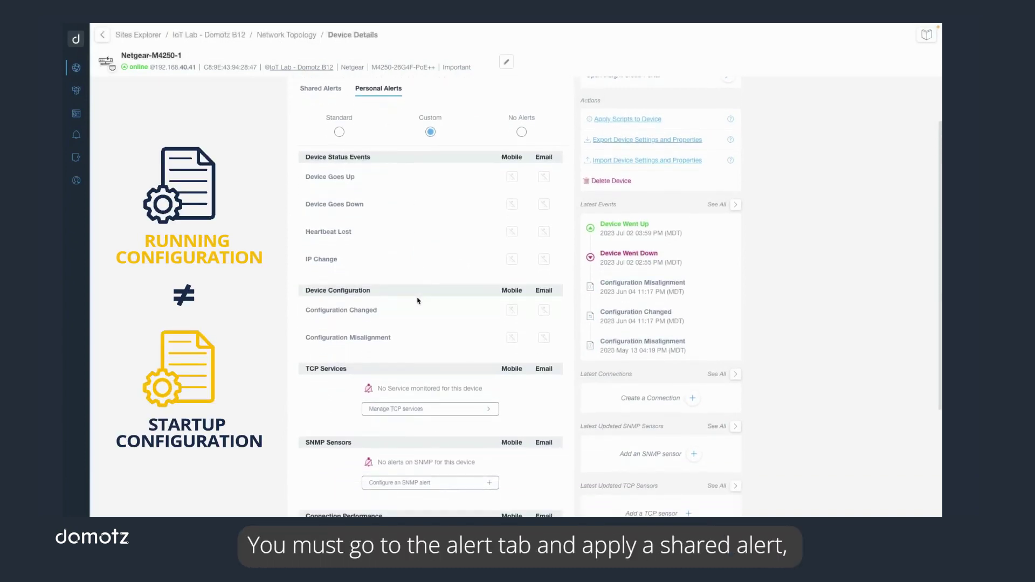
left_click(323, 89)
scroll(299, 335, "down", 2)
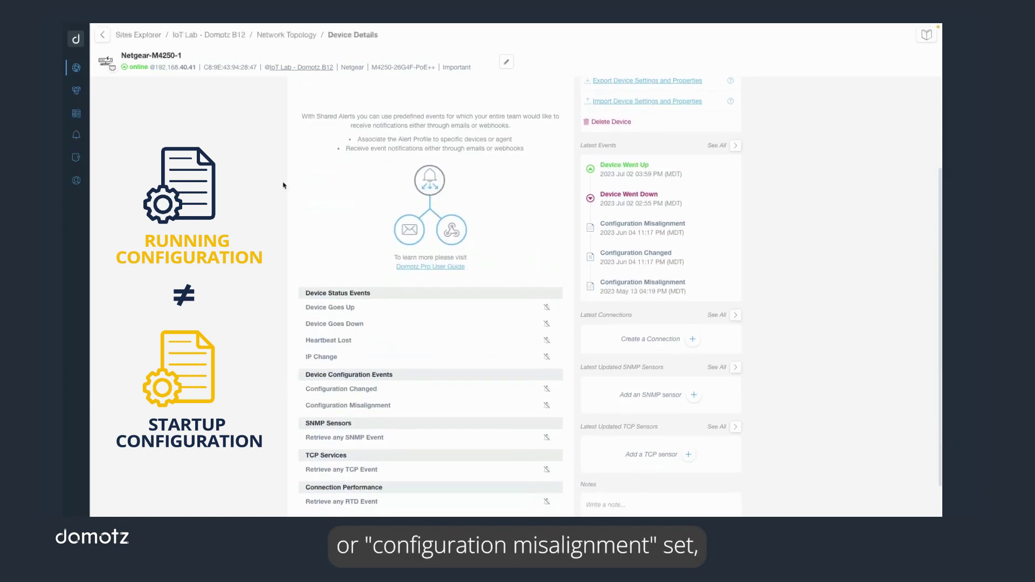
scroll(282, 184, "up", 2)
Enable mobile personal alerts for Configuration Changed and Configuration Misalignment, then return to Config
left_click(360, 151)
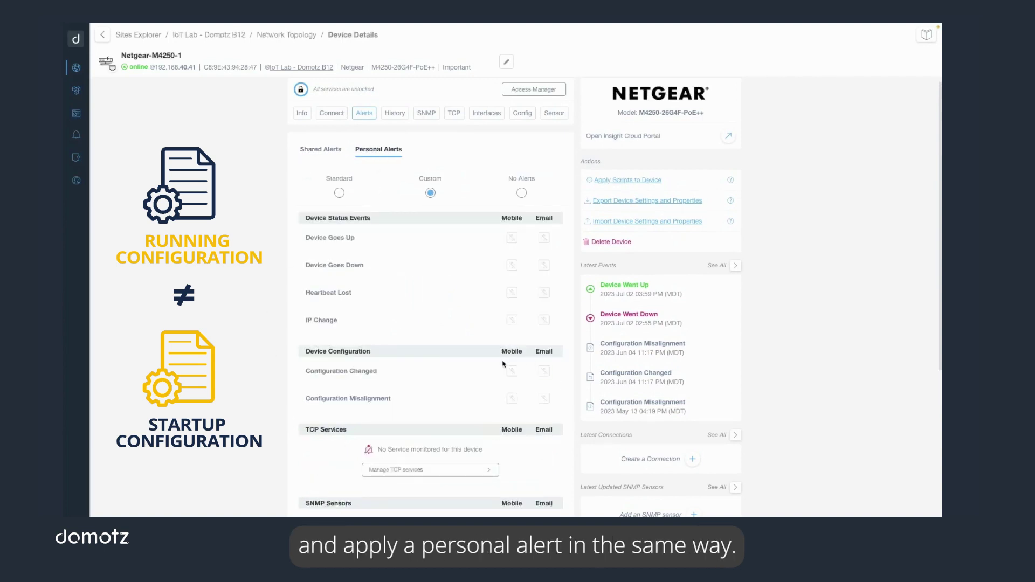
left_click(512, 371)
left_click(512, 399)
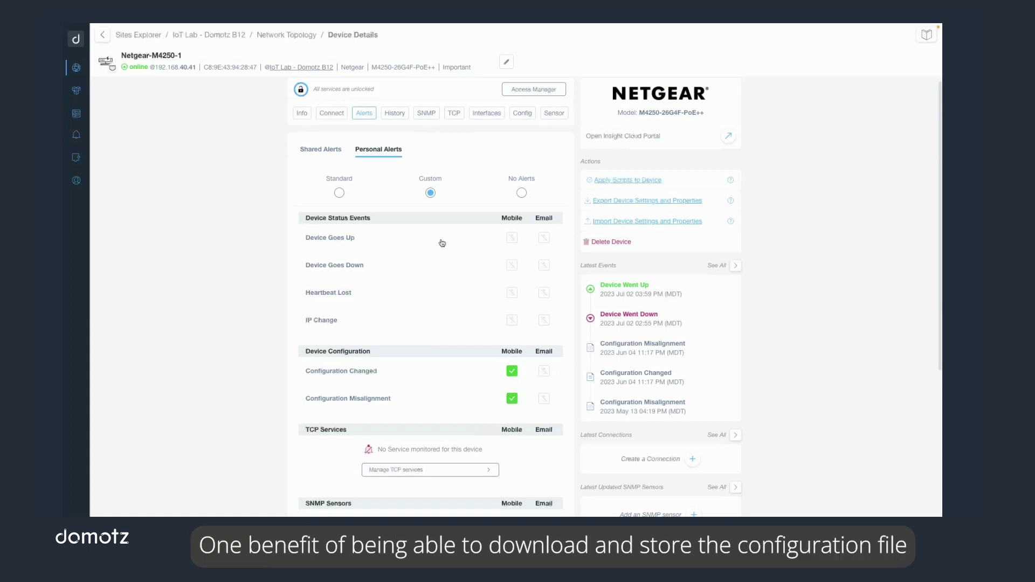
left_click(523, 116)
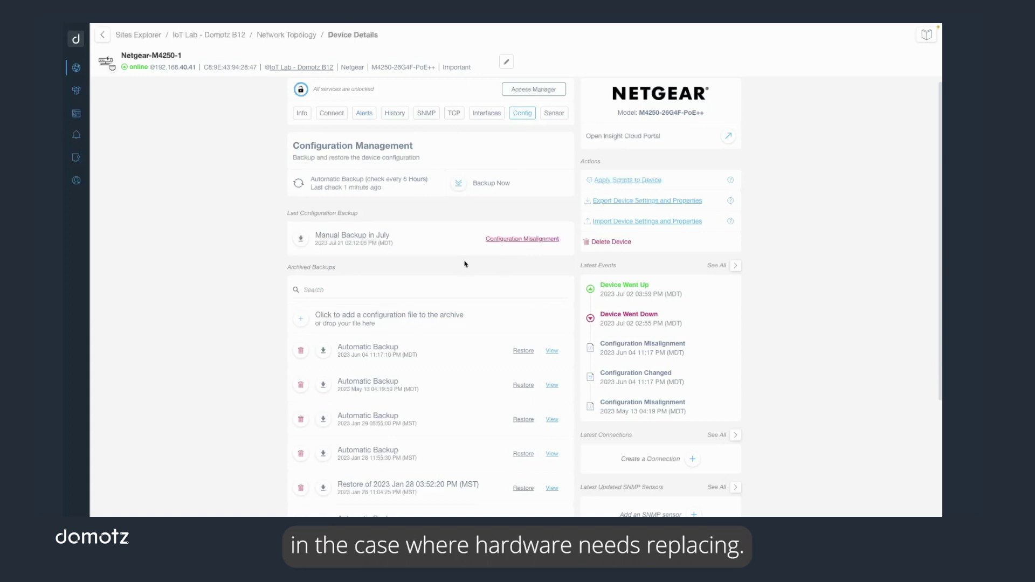
scroll(465, 264, "down", 3)
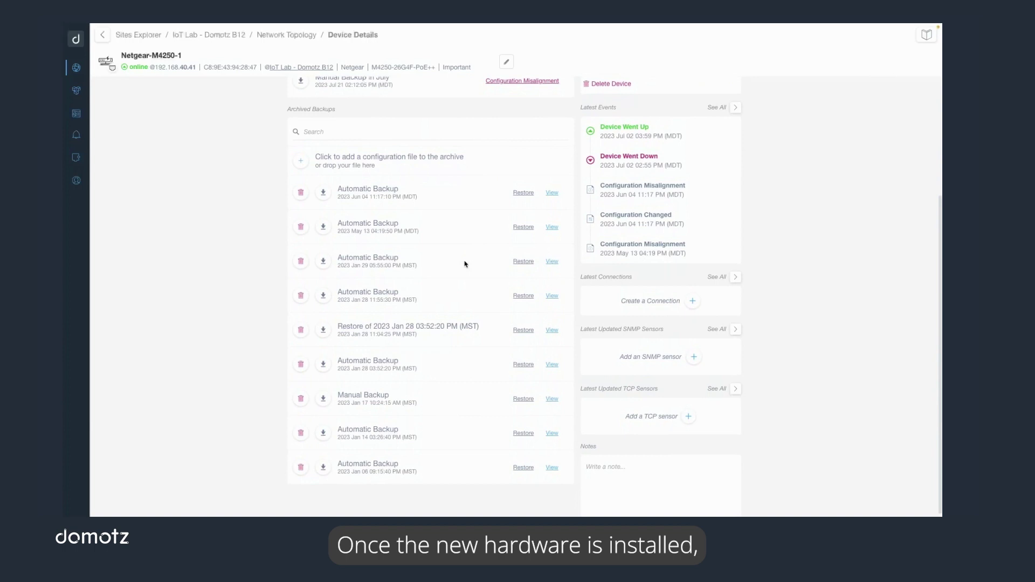
scroll(466, 264, "up", 3)
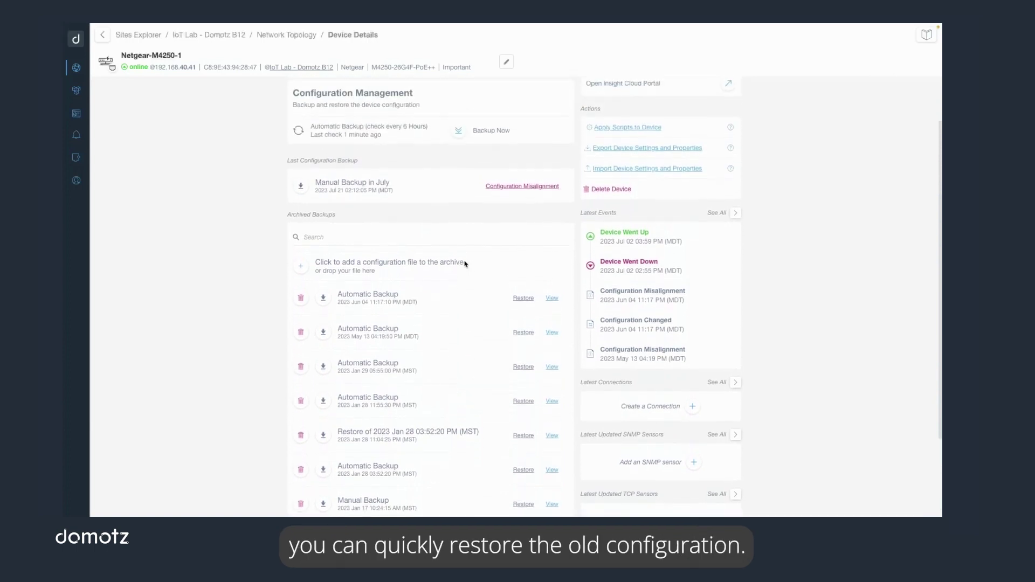
scroll(464, 261, "up", 1)
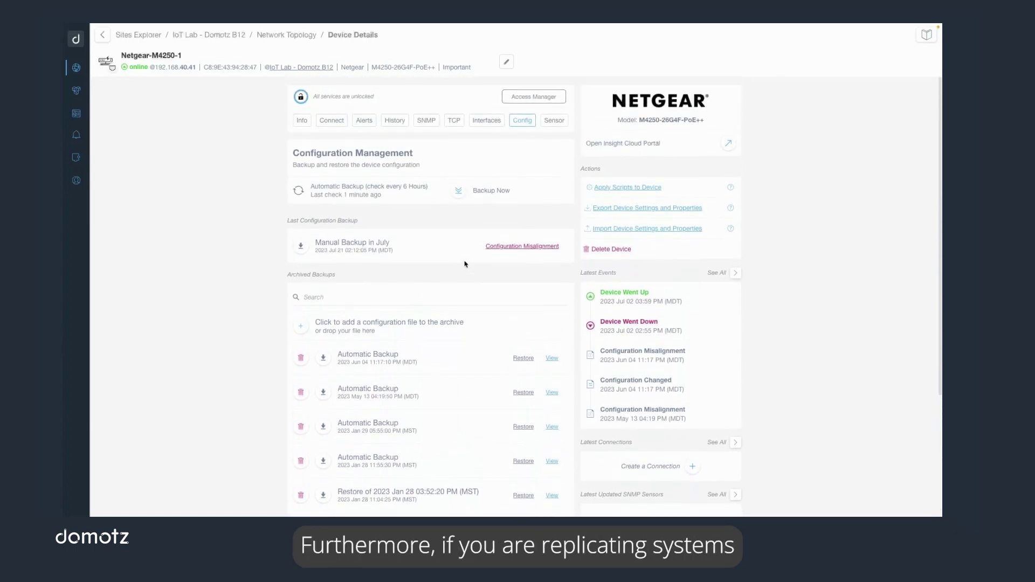